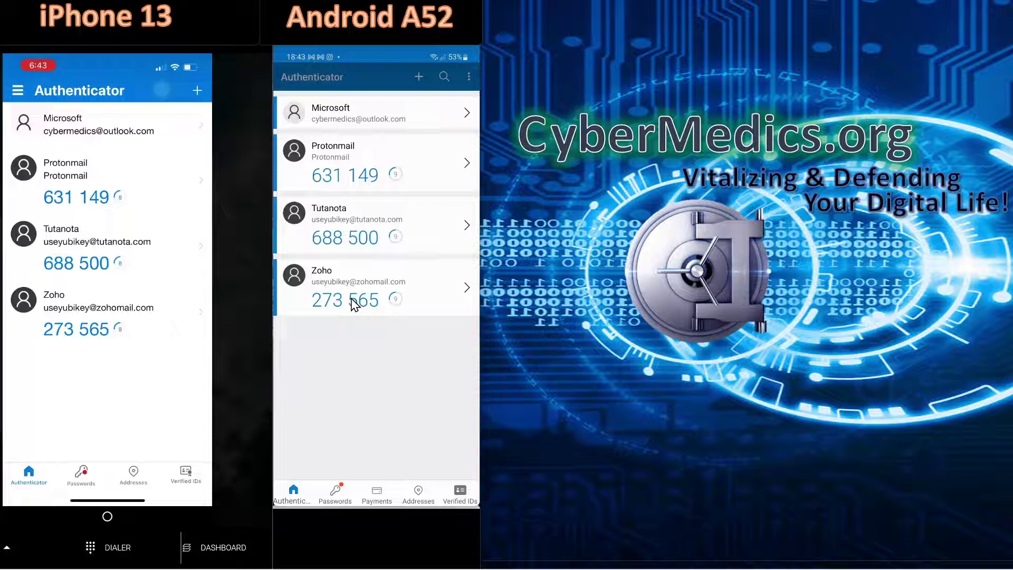
# - Switch Cloud Backup off in Authenticator settings and confirm deleting the existing cloud backup
pyautogui.click(469, 77)
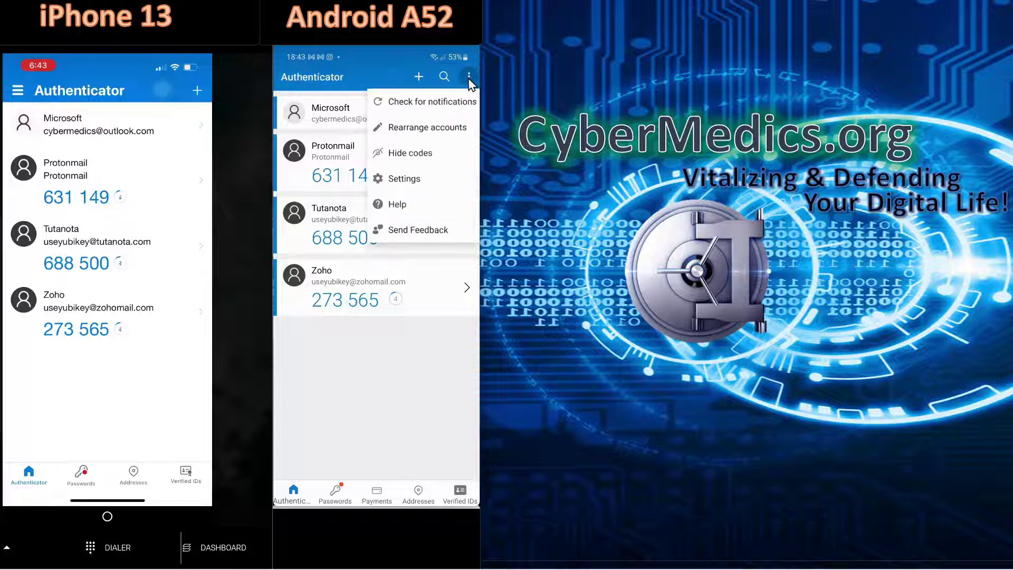
pyautogui.click(399, 184)
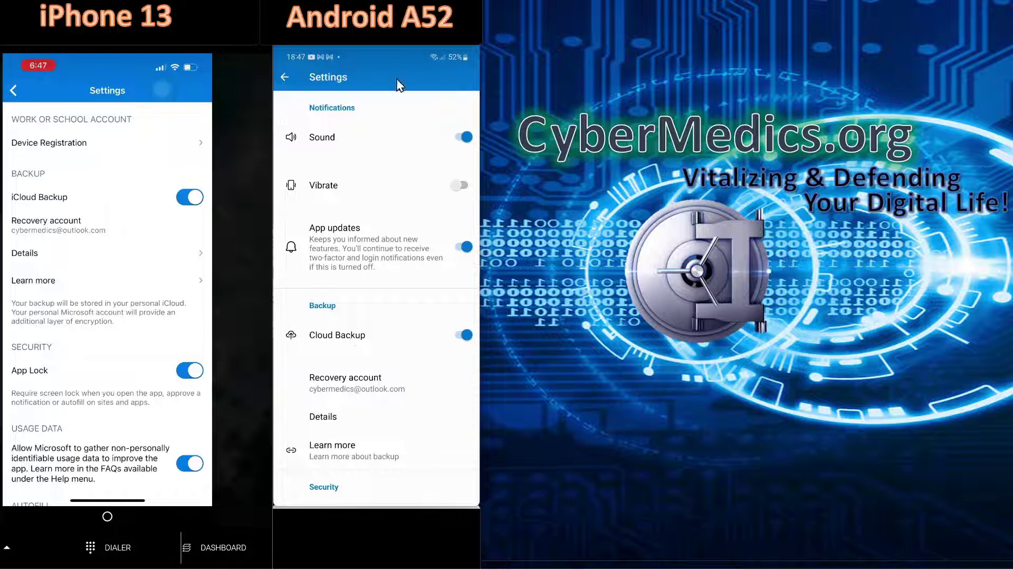
pyautogui.click(285, 78)
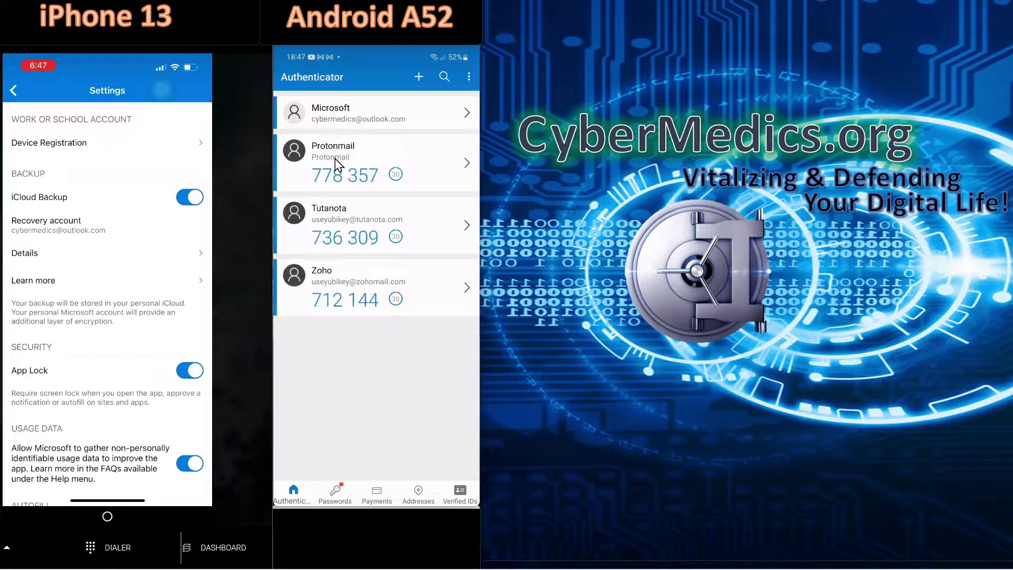
pyautogui.click(468, 80)
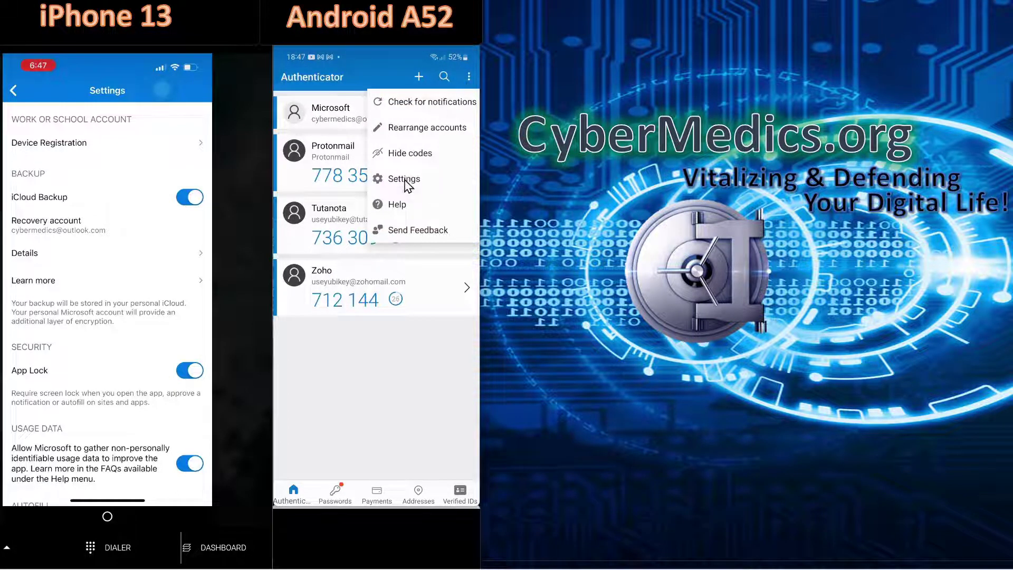
pyautogui.click(406, 182)
pyautogui.click(462, 338)
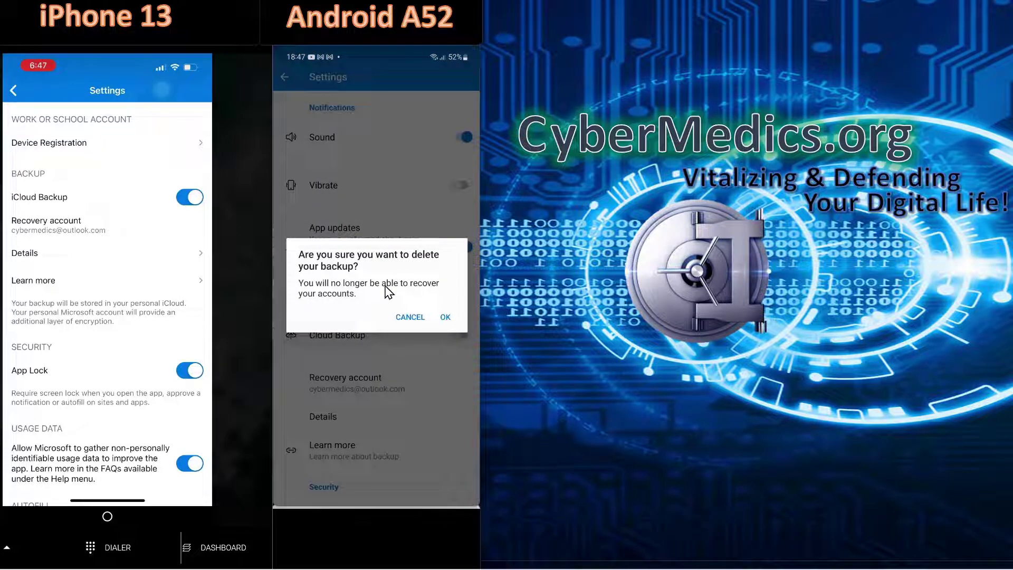
pyautogui.click(445, 318)
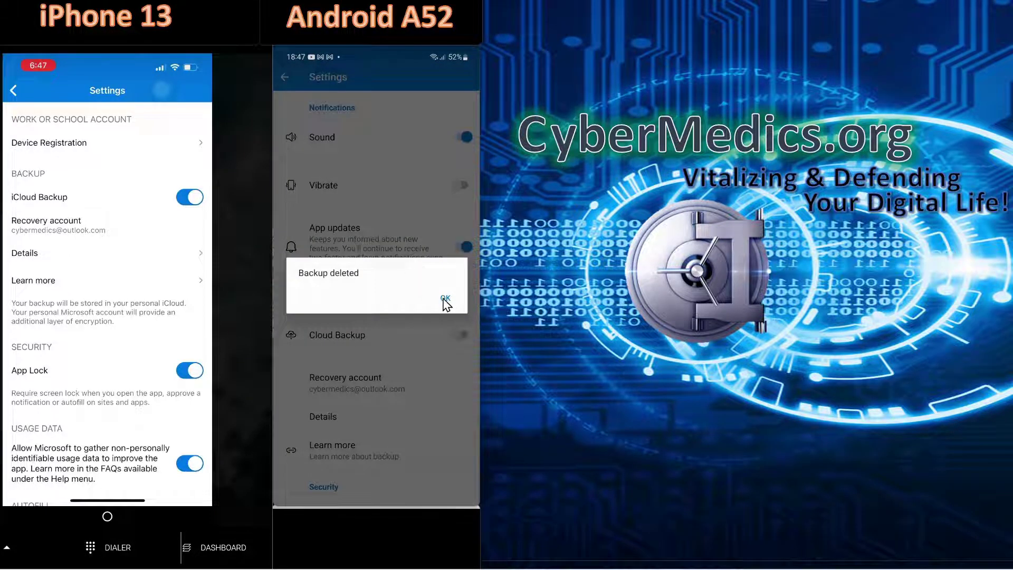
pyautogui.click(445, 299)
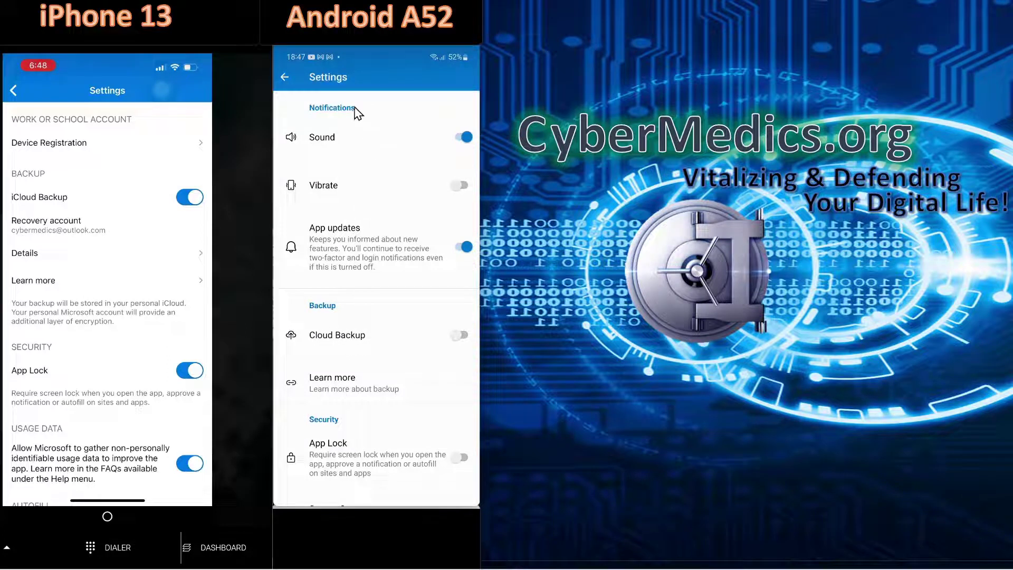
# - Switch Cloud Backup back on so the credentials are backed up again
pyautogui.click(458, 336)
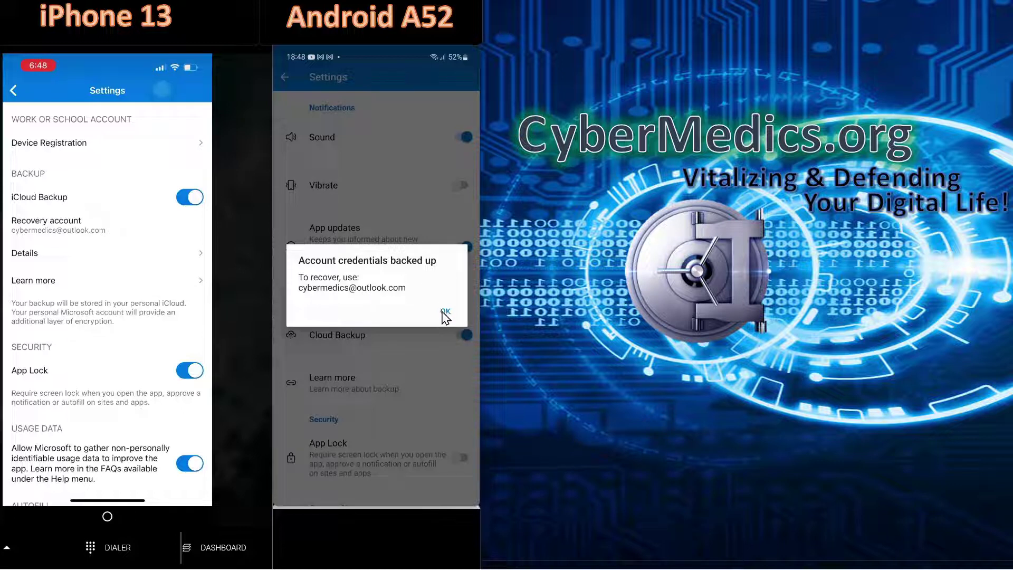
pyautogui.click(445, 313)
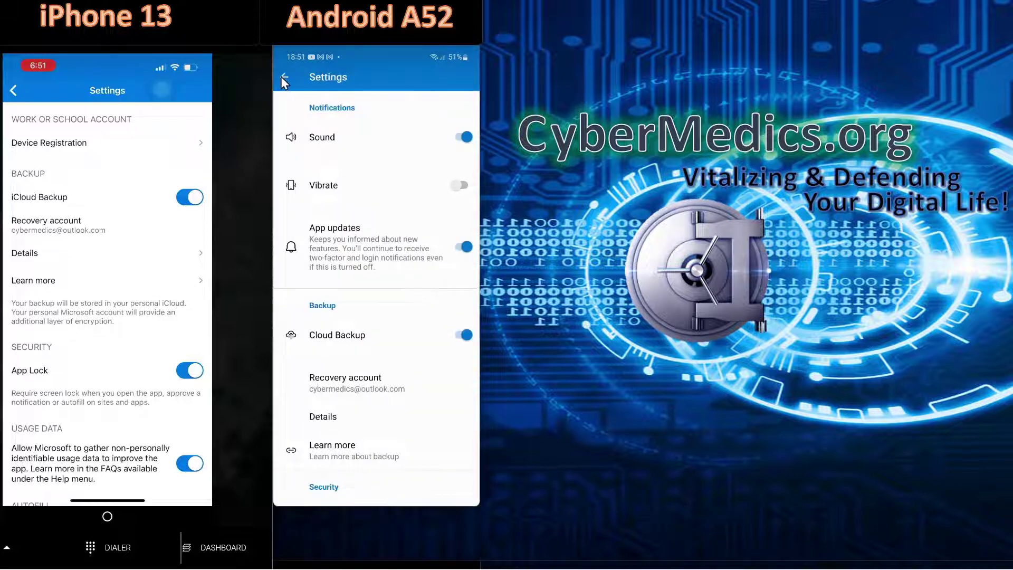
pyautogui.click(284, 79)
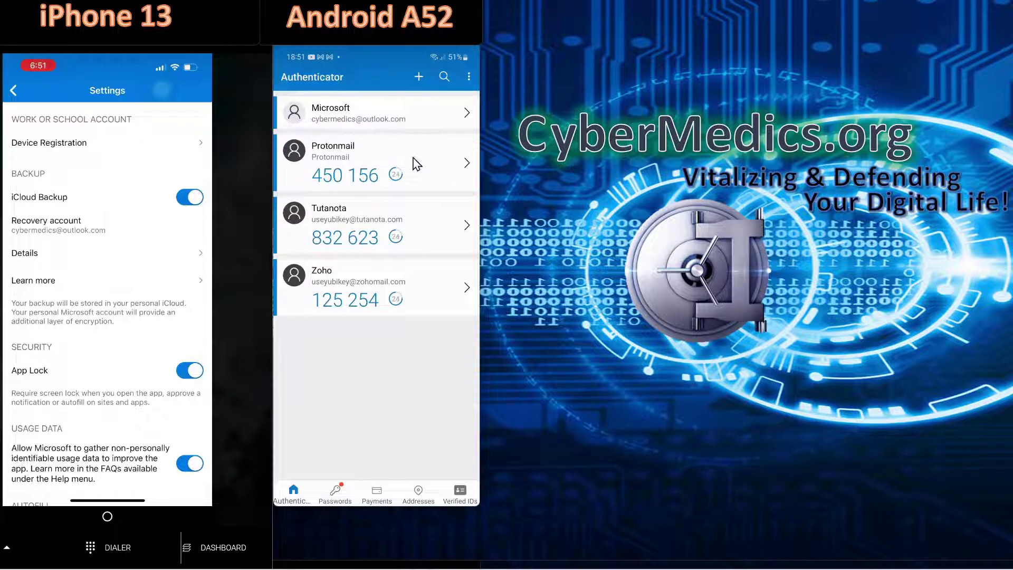
# - Remove the Tutanota account through its settings, leaving Microsoft, Protonmail and Zoho
pyautogui.click(467, 227)
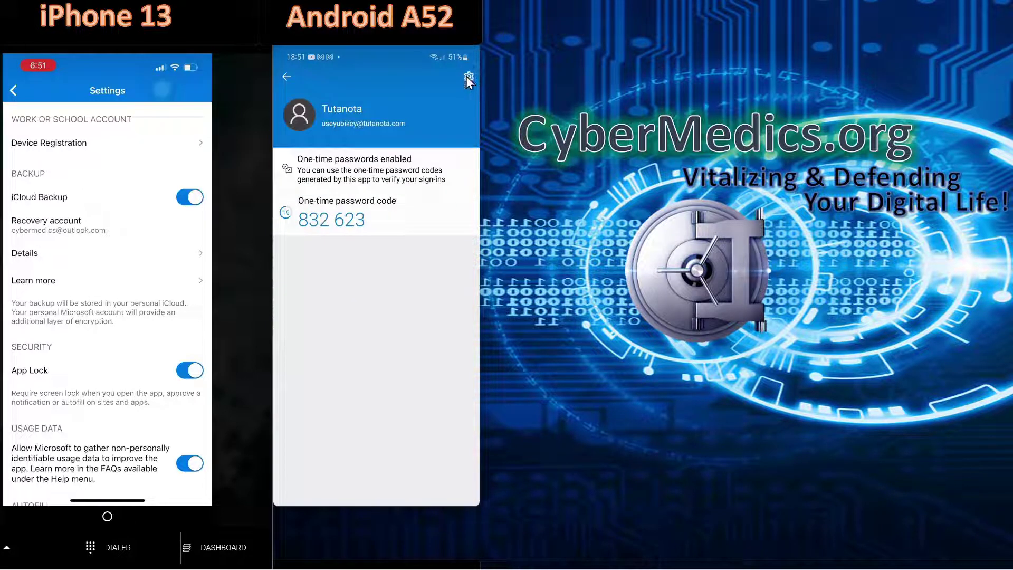
pyautogui.click(468, 78)
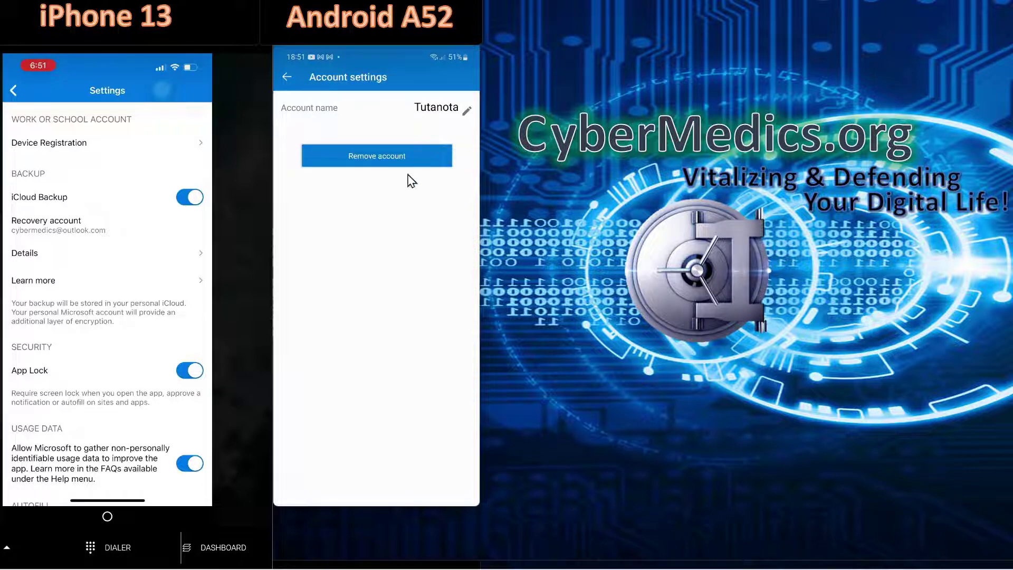
pyautogui.click(369, 157)
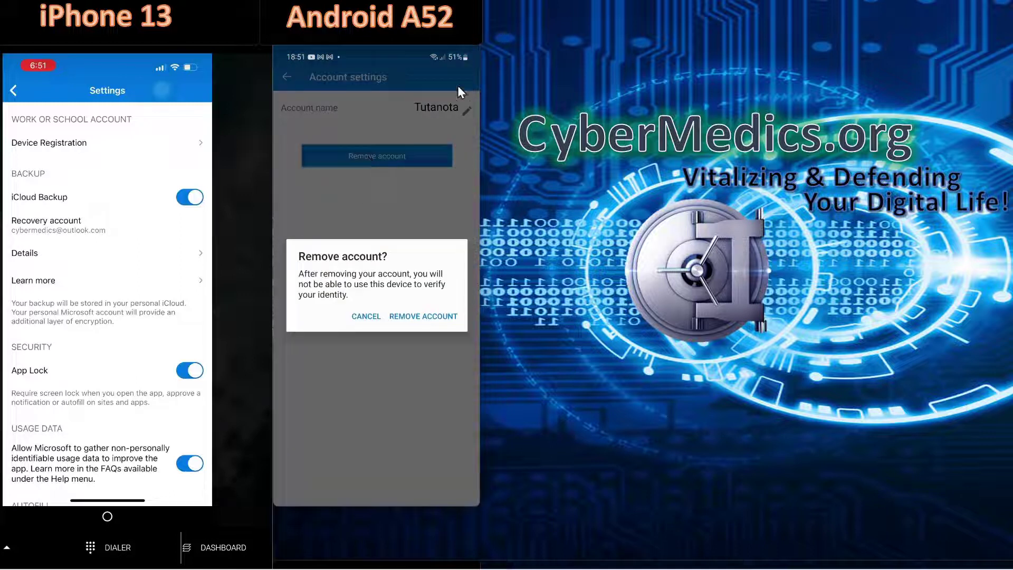
pyautogui.click(423, 317)
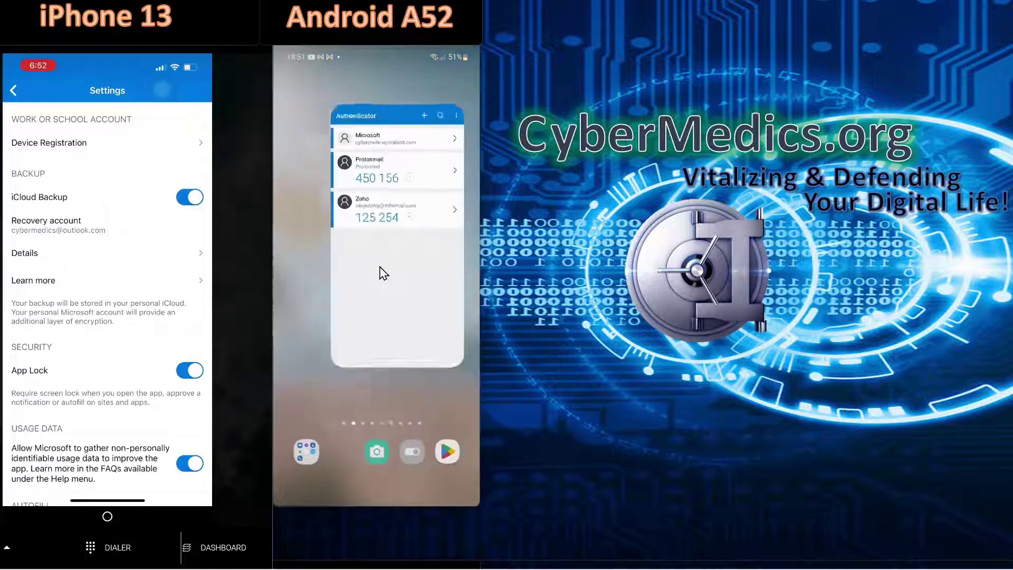
# - Uninstall Authenticator, then restore from backup by entering the recovery e-mail and approving with number 72
pyautogui.click(426, 247)
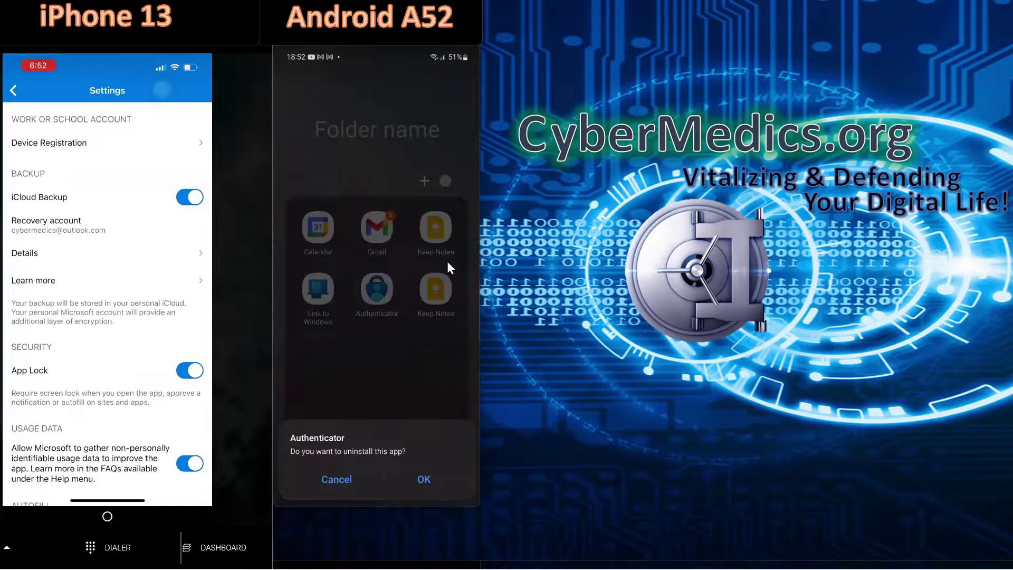
pyautogui.click(426, 480)
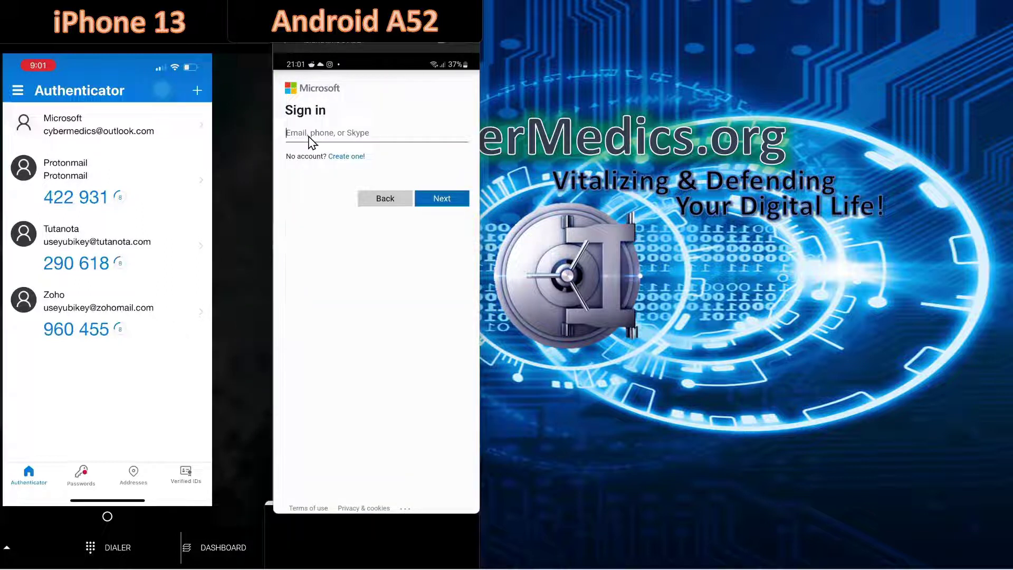
pyautogui.click(442, 199)
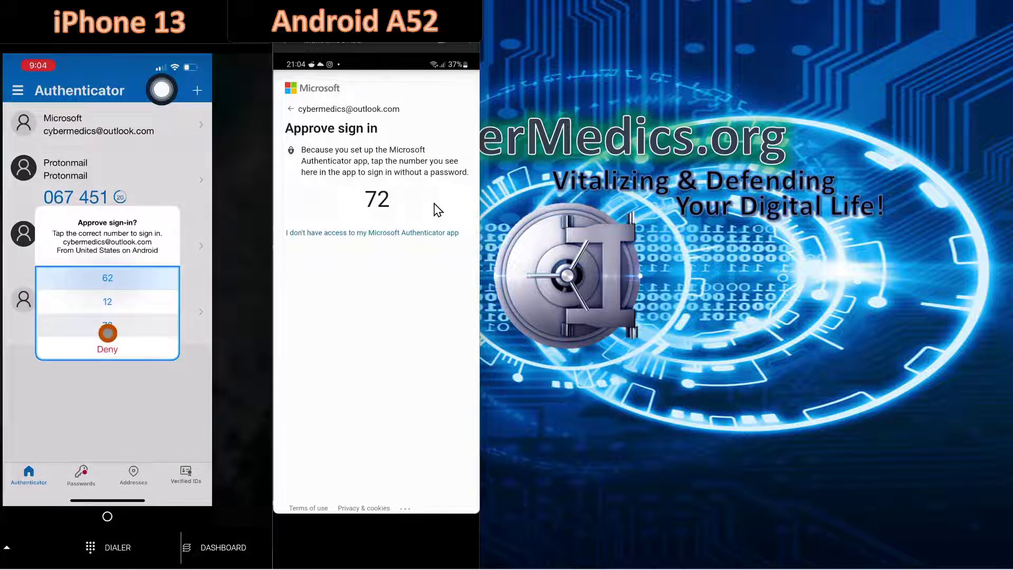
pyautogui.click(107, 328)
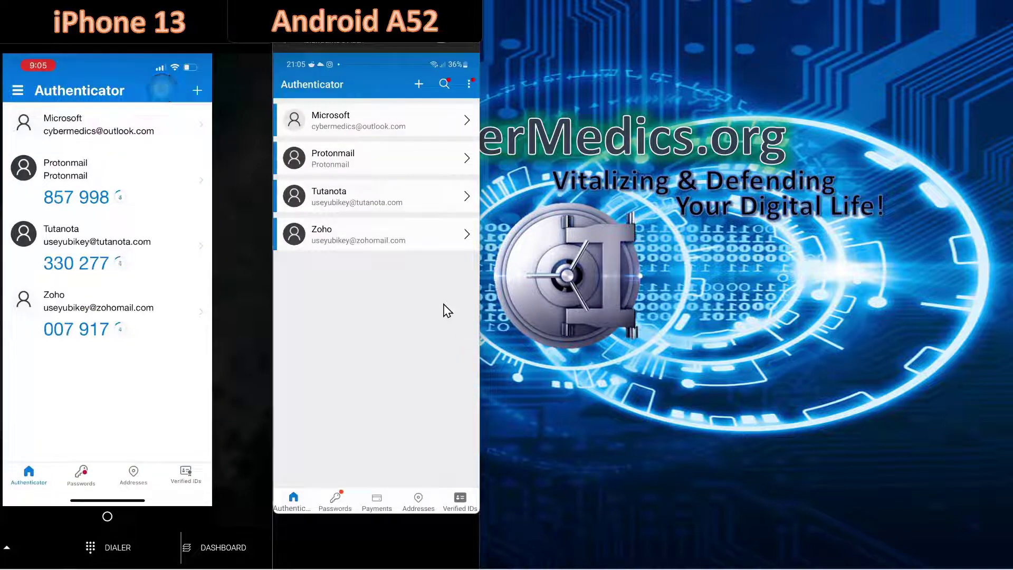
# - Remove the restored Tutanota account from the phone again
pyautogui.click(465, 204)
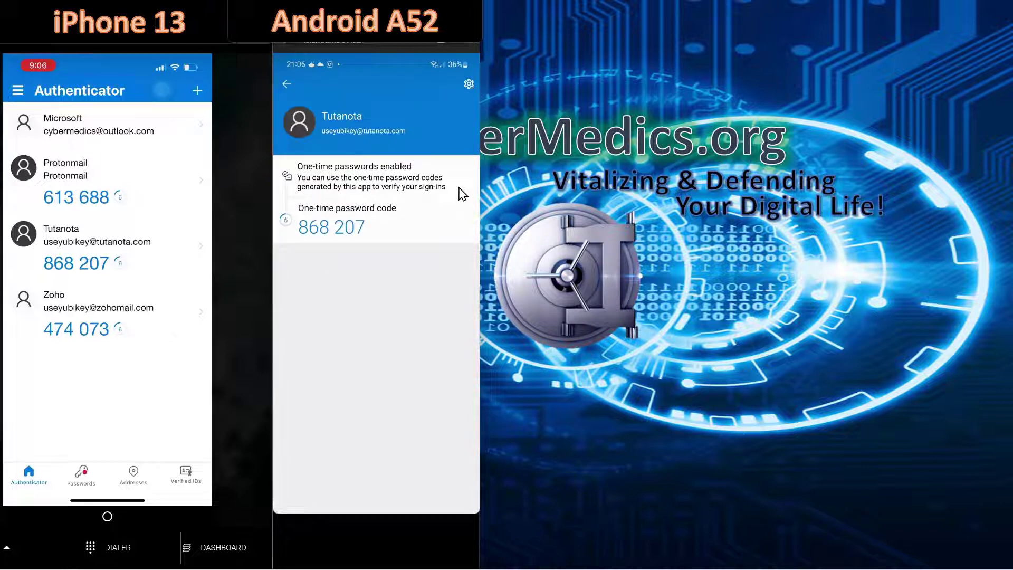
pyautogui.click(469, 84)
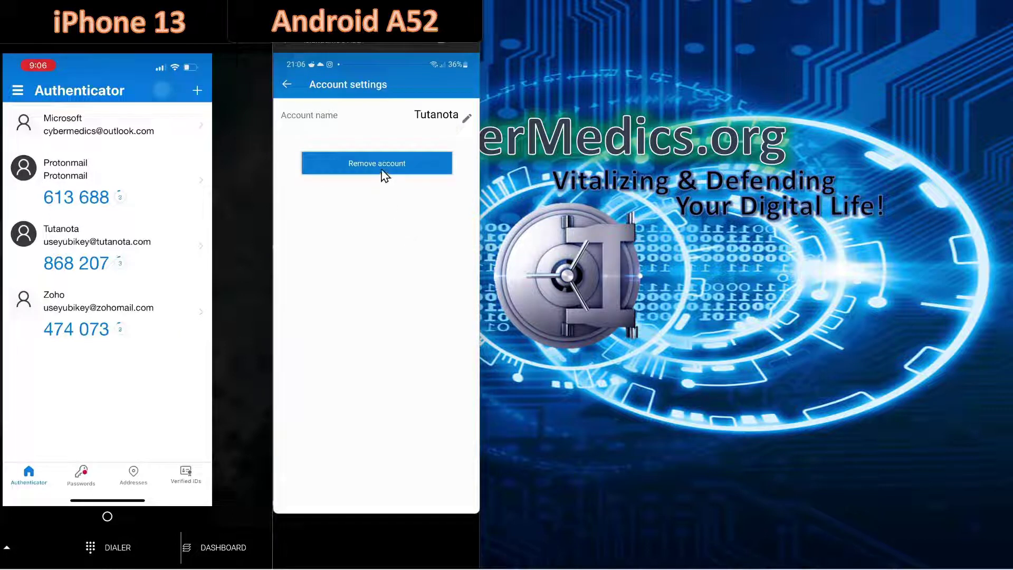
pyautogui.click(382, 169)
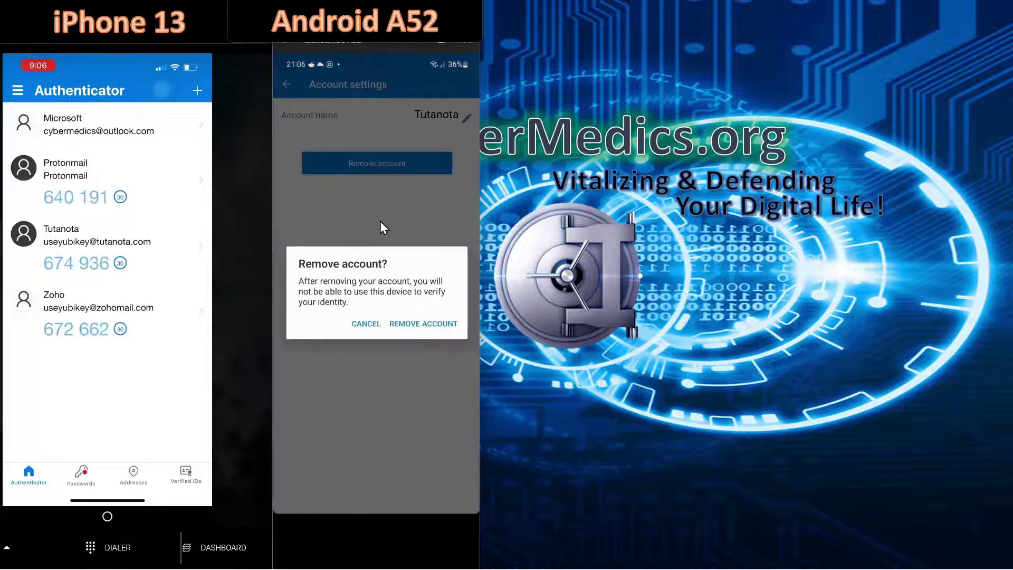
pyautogui.click(424, 324)
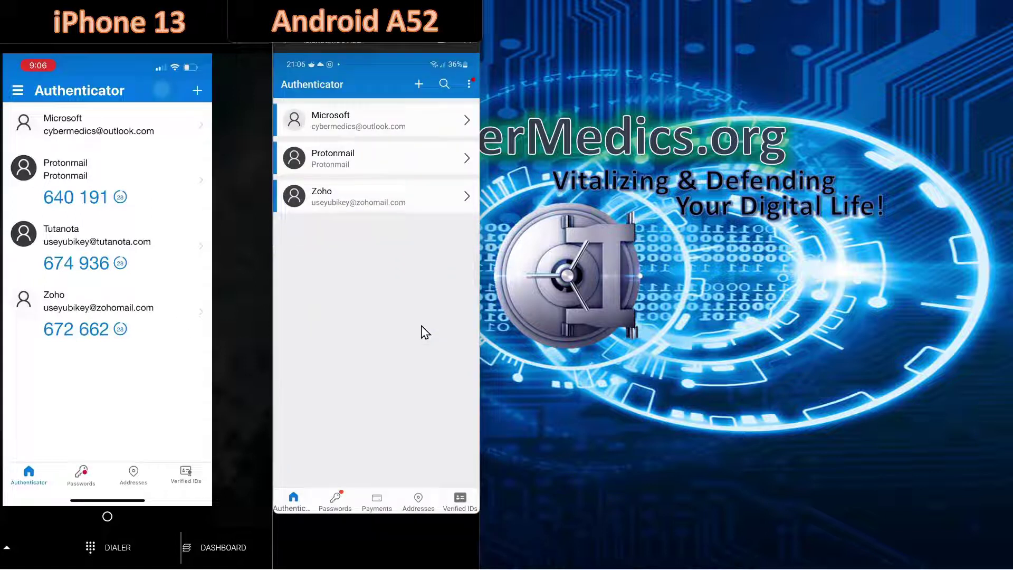
# - Turn Cloud Backup off in settings and confirm deleting the cloud backup
pyautogui.click(468, 84)
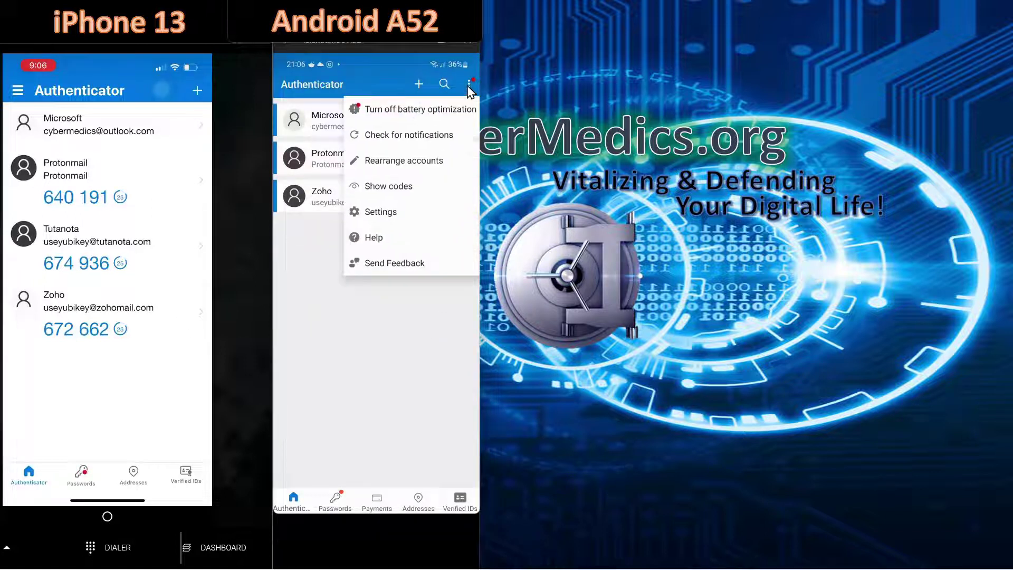
pyautogui.click(378, 217)
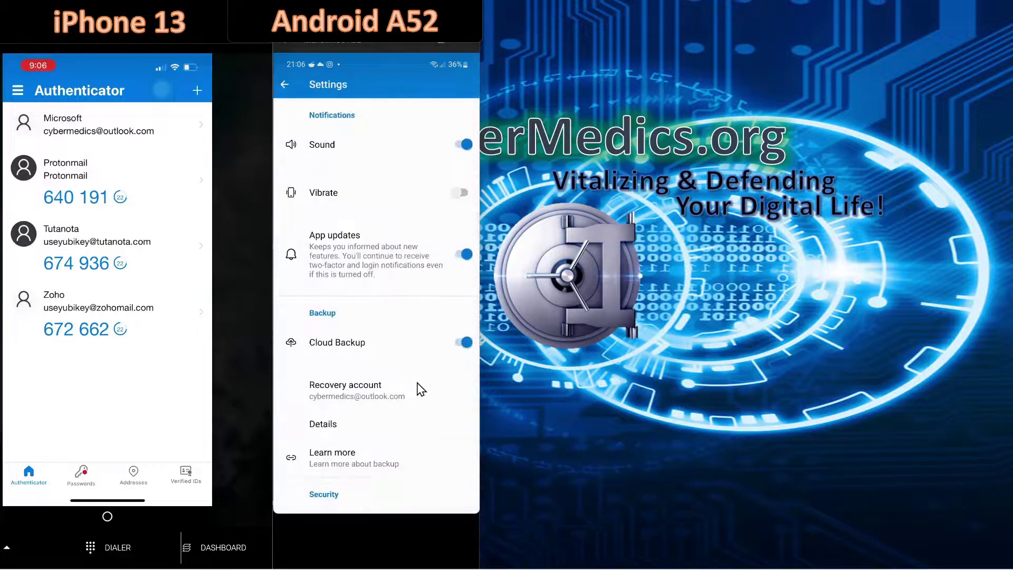
pyautogui.click(465, 344)
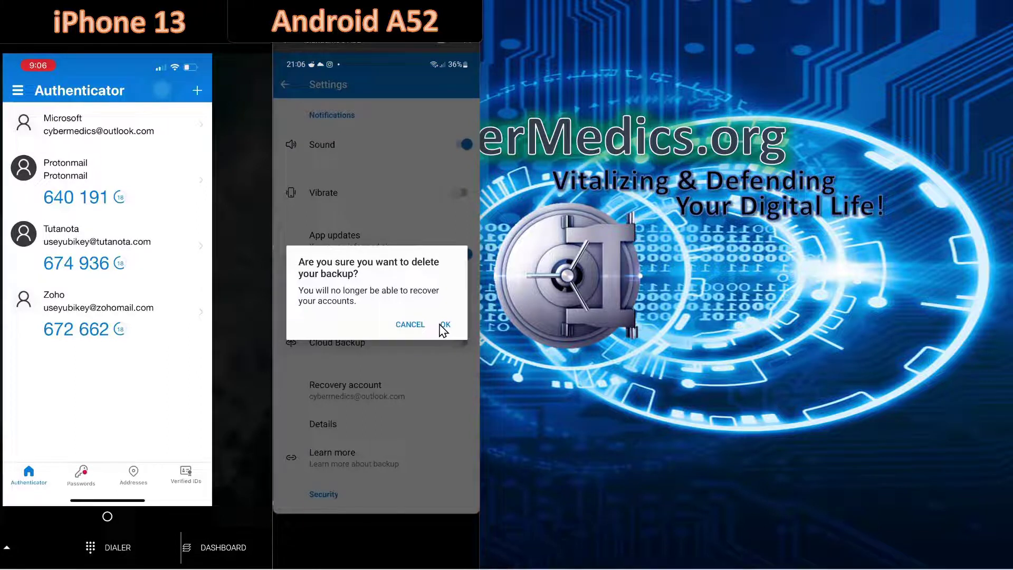
pyautogui.click(445, 324)
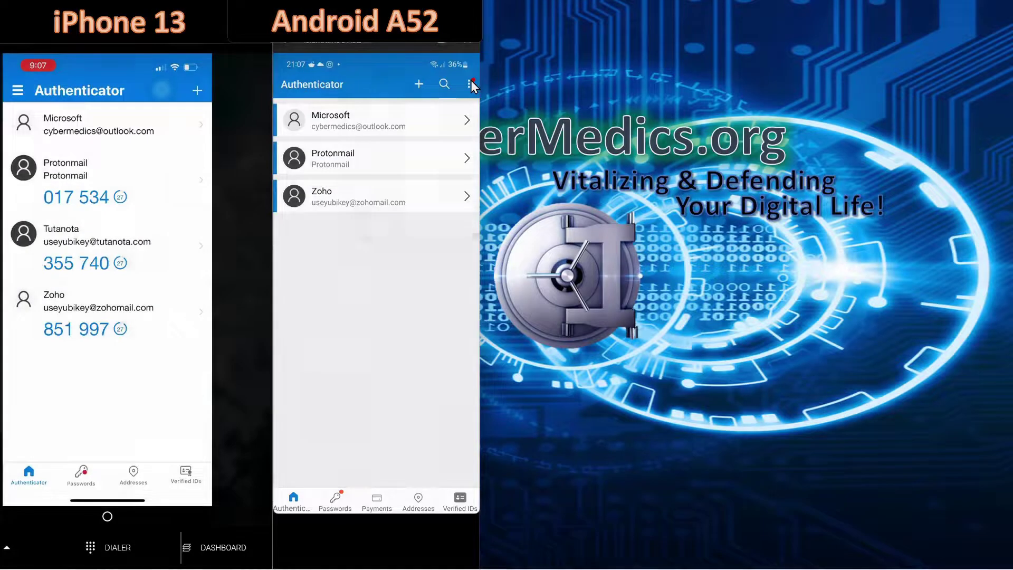
# - Turn Cloud Backup back on so the remaining accounts are backed up
pyautogui.click(469, 83)
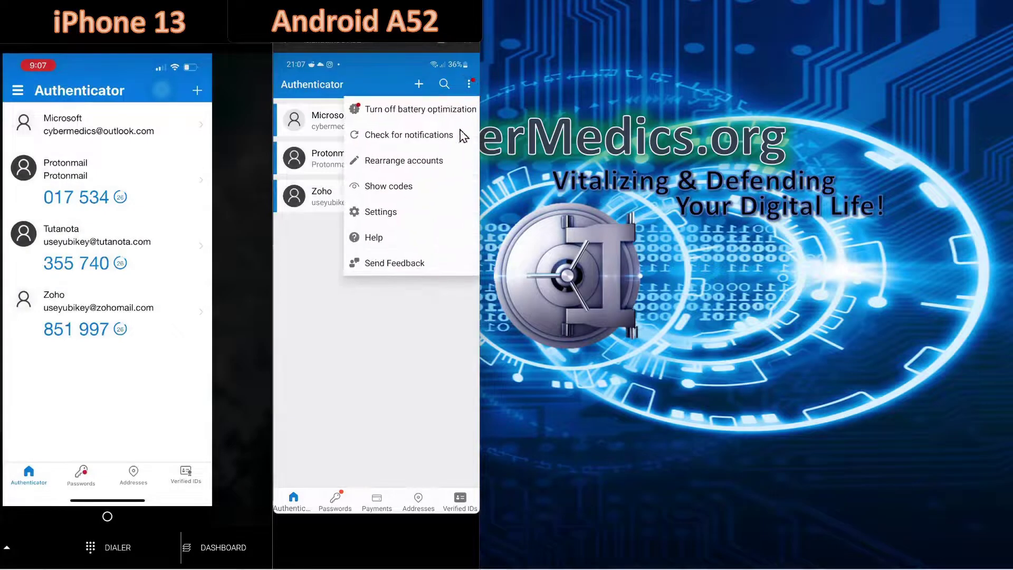
pyautogui.click(381, 211)
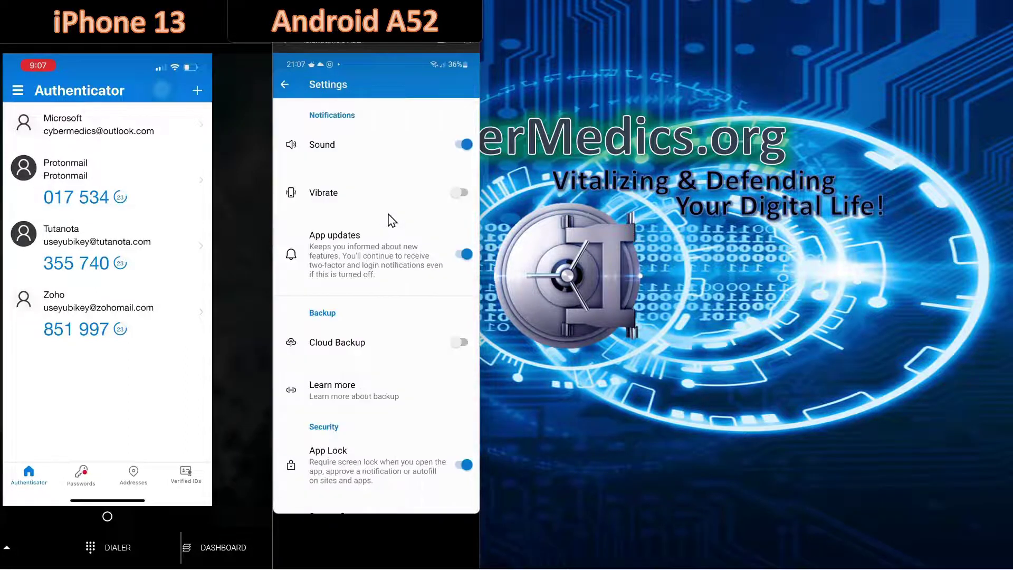
pyautogui.click(461, 342)
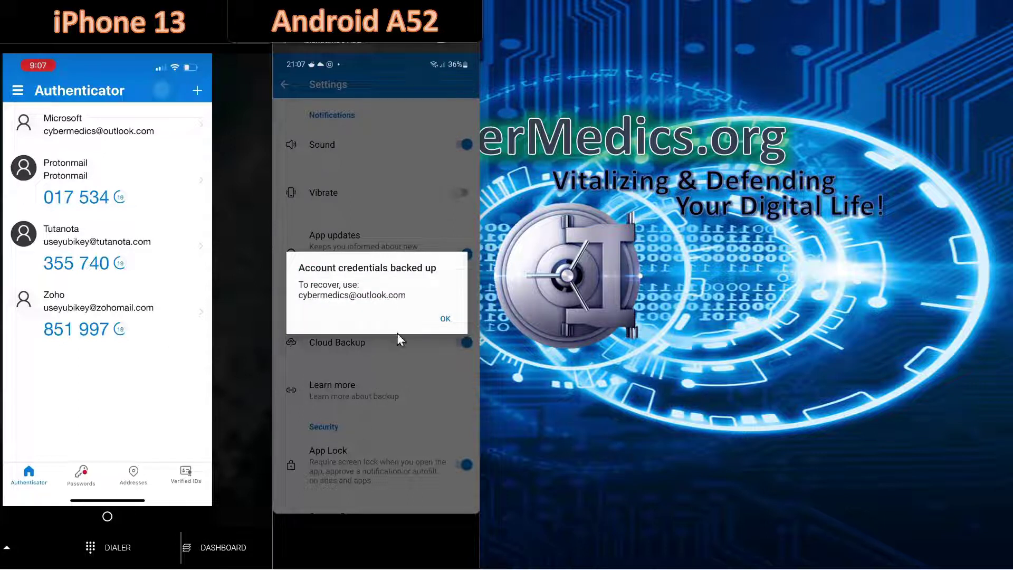
pyautogui.click(445, 320)
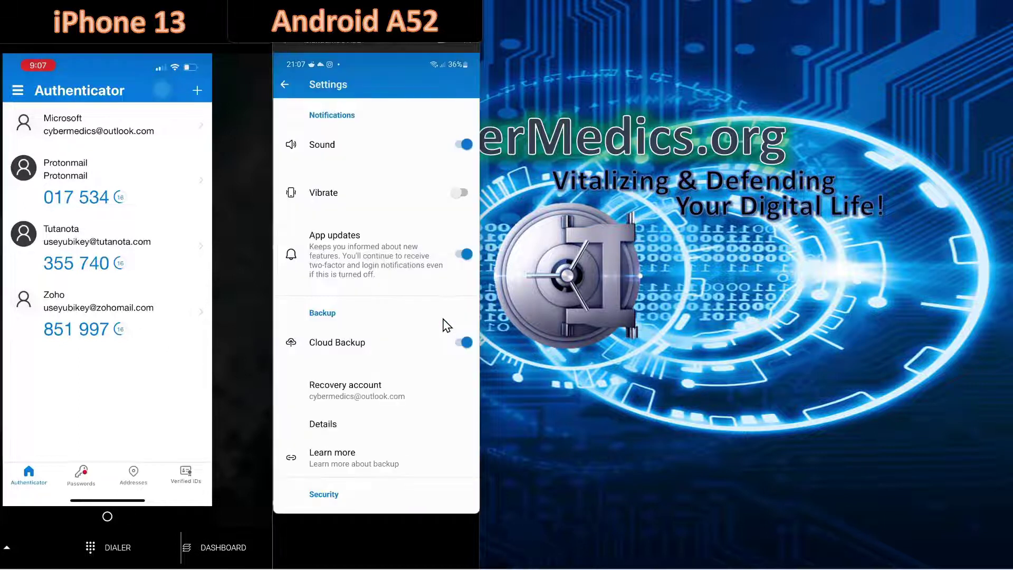
pyautogui.click(285, 84)
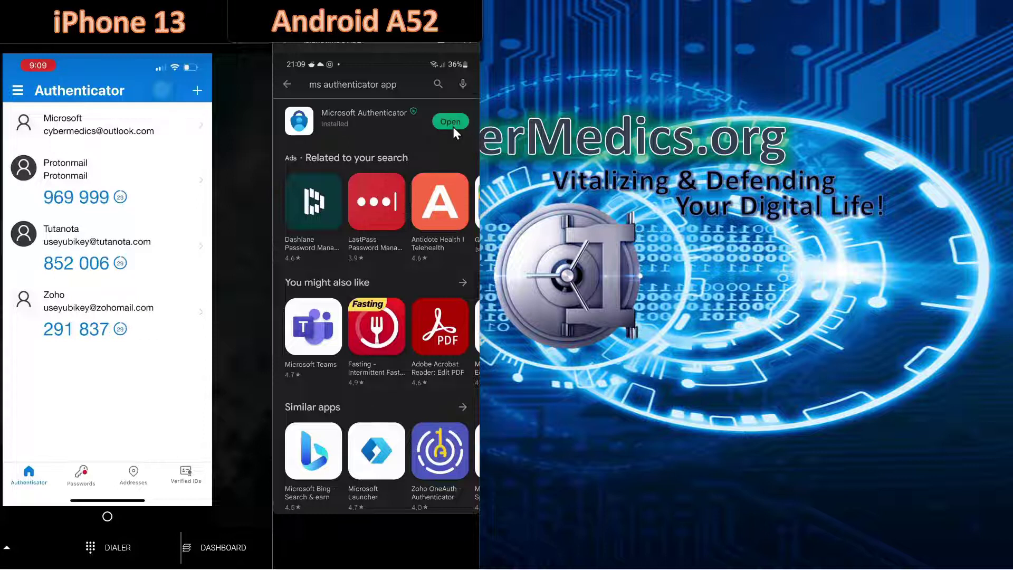
# - Launch the reinstalled Authenticator and restore from backup, approving the sign-in with number 56
pyautogui.click(453, 126)
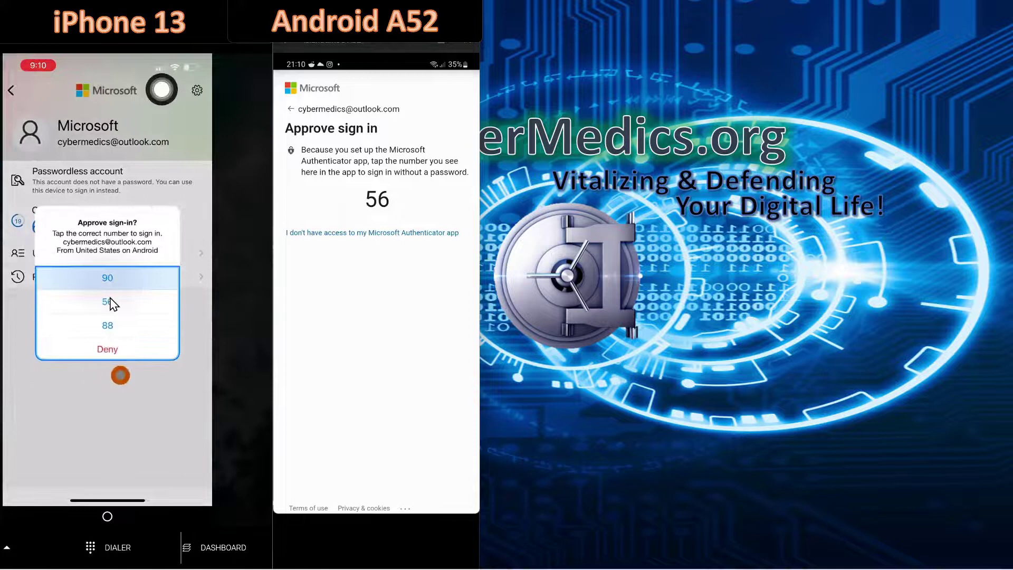
pyautogui.click(109, 302)
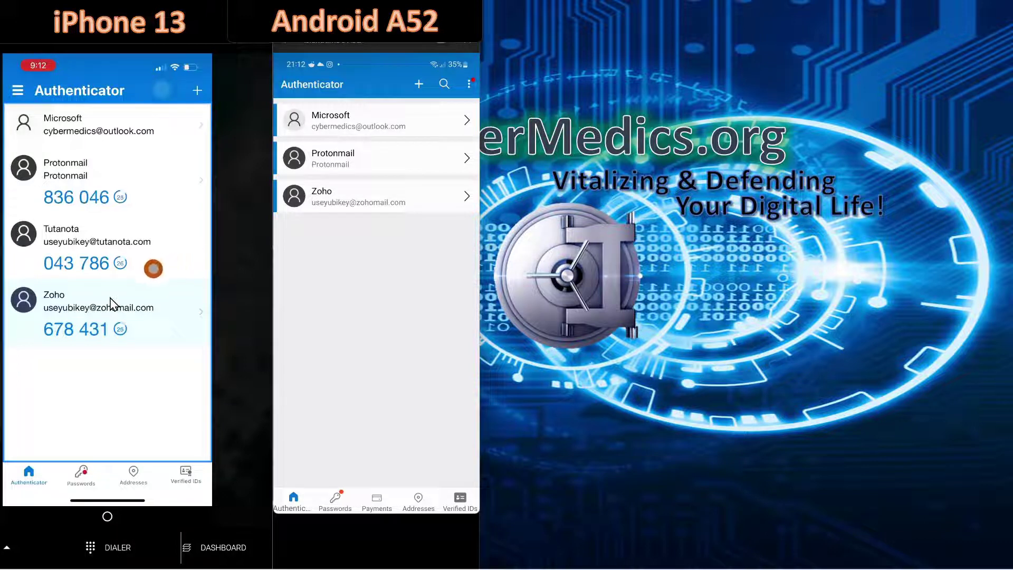
pyautogui.click(471, 84)
# - Turn Cloud Backup off and confirm deleting the old cloud backup
pyautogui.click(382, 213)
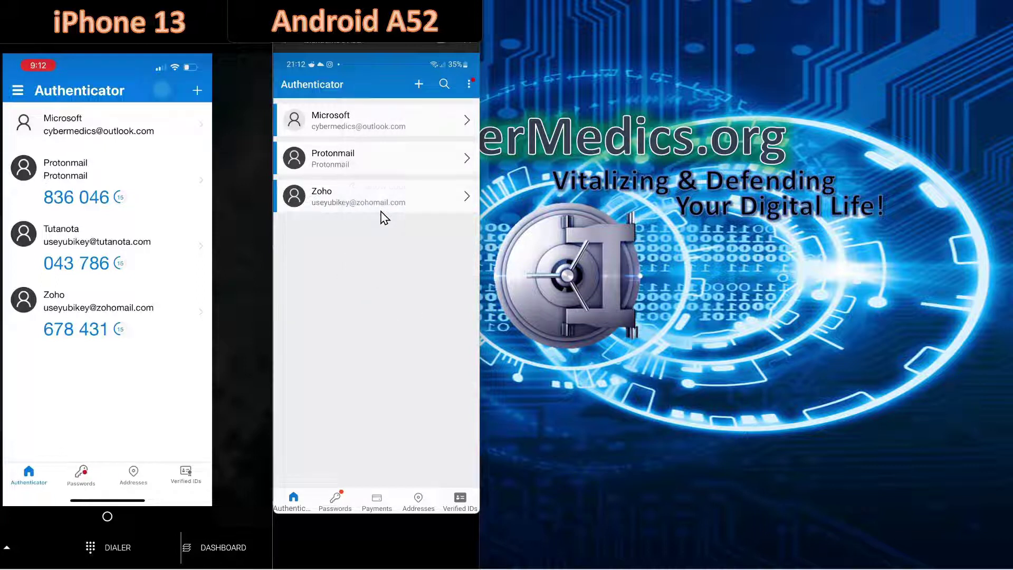
pyautogui.click(465, 345)
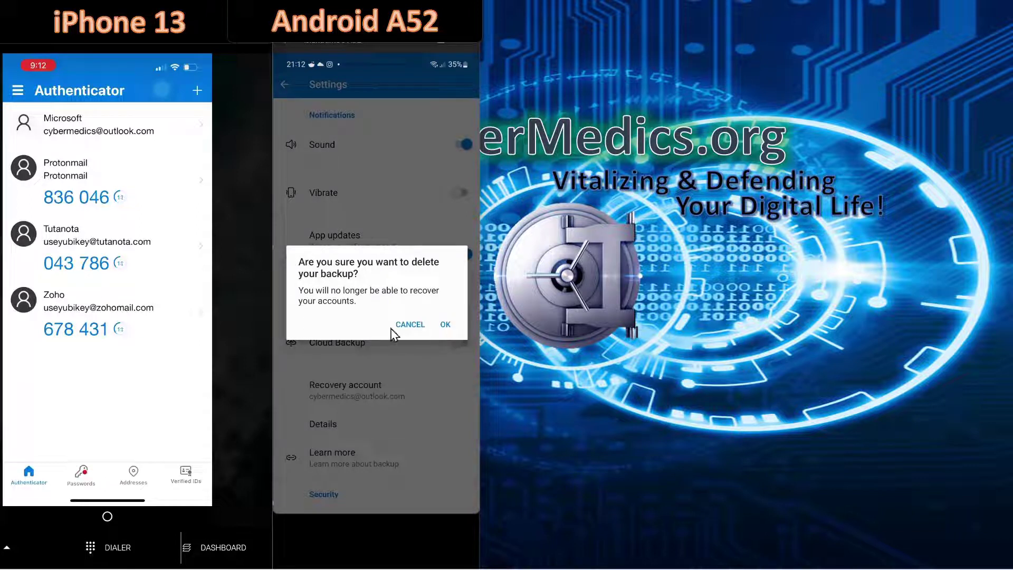
pyautogui.click(446, 325)
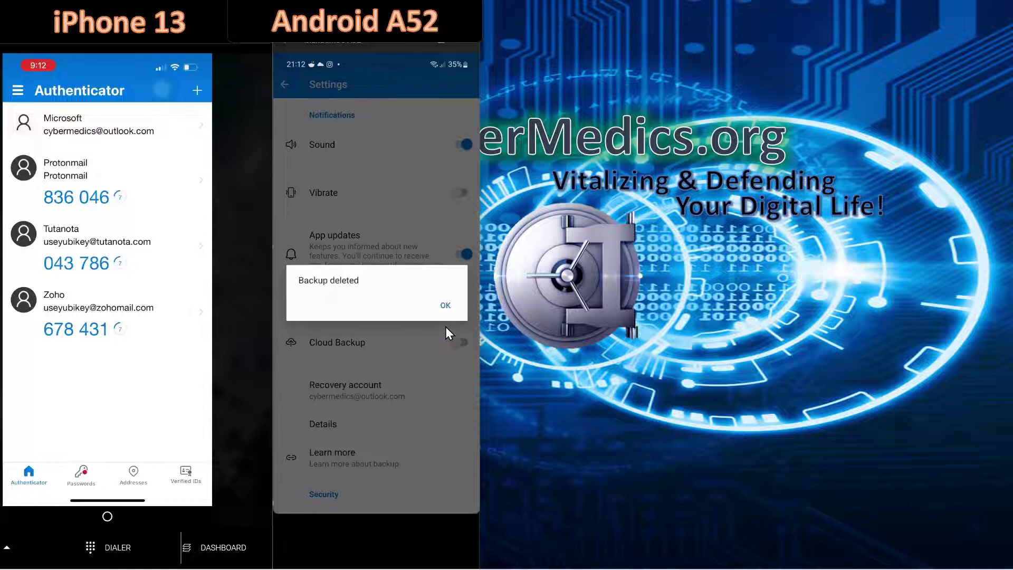
pyautogui.click(444, 306)
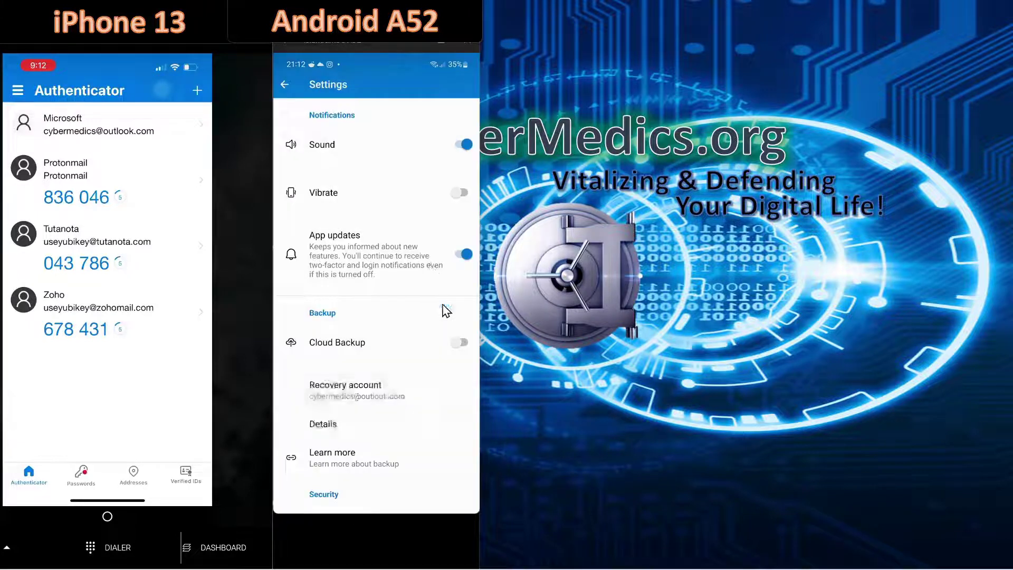
pyautogui.click(285, 85)
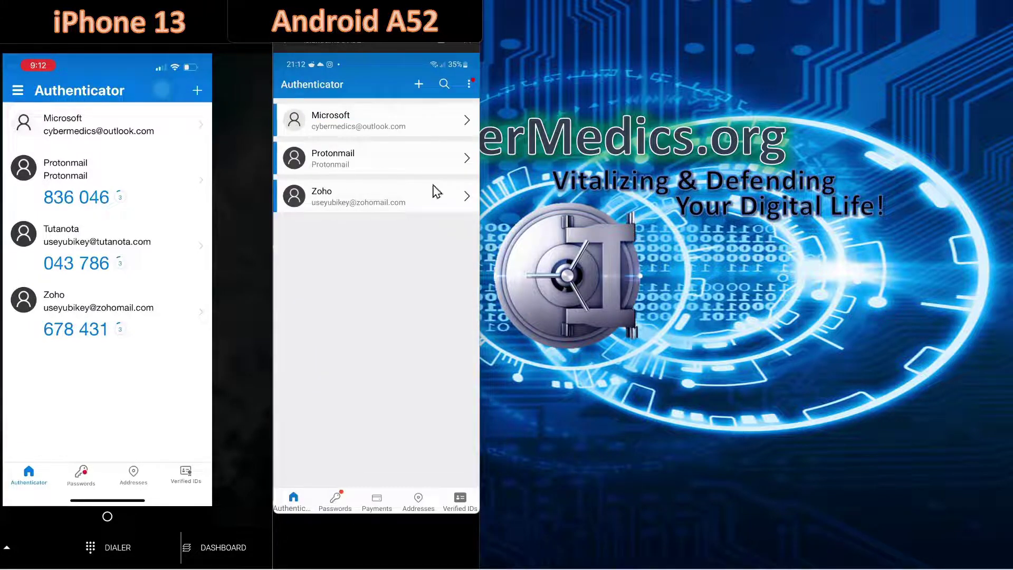
# - Turn Cloud Backup back on so Microsoft, Protonmail and Zoho are freshly backed up
pyautogui.click(468, 84)
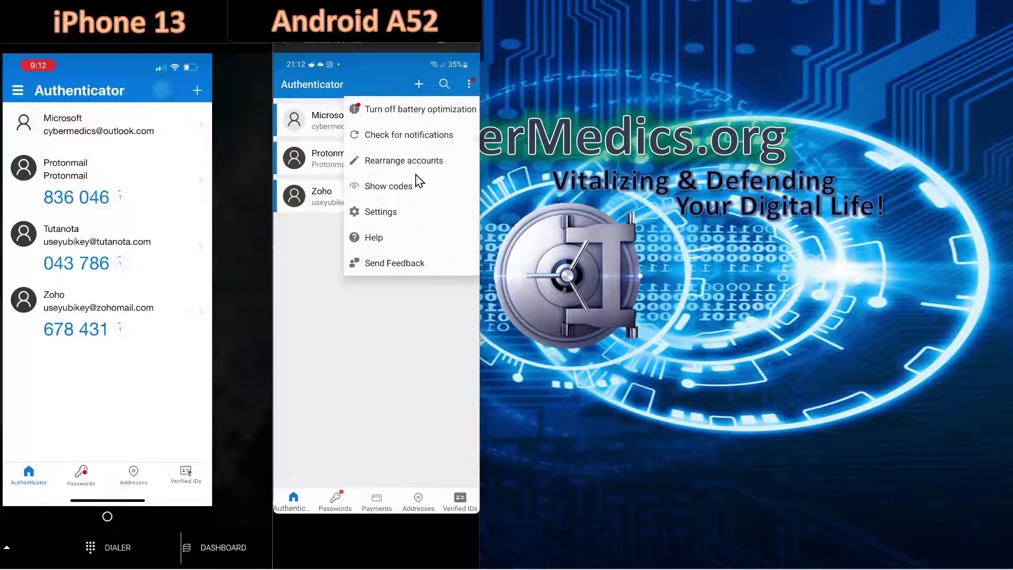
pyautogui.click(394, 214)
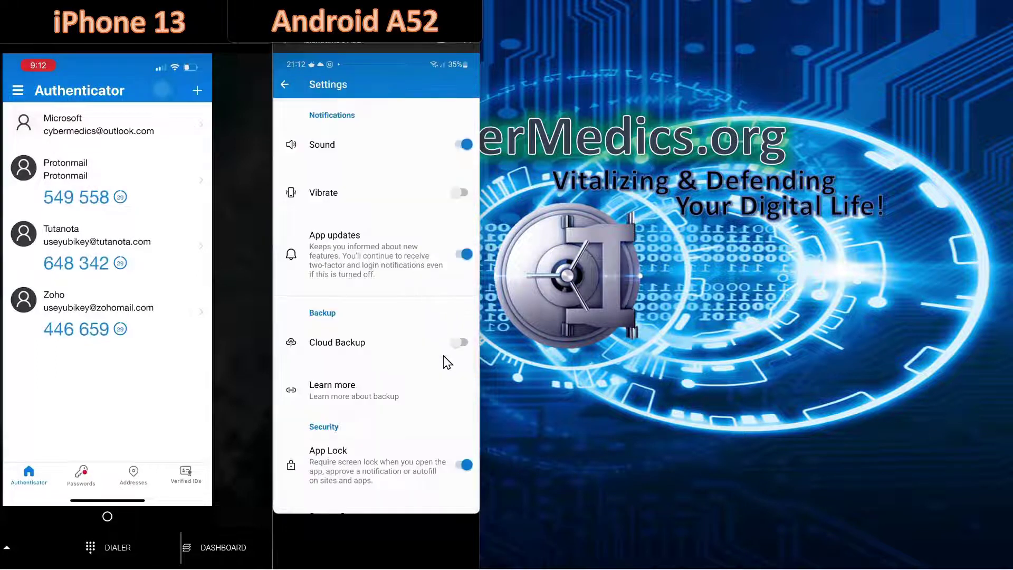
pyautogui.click(454, 344)
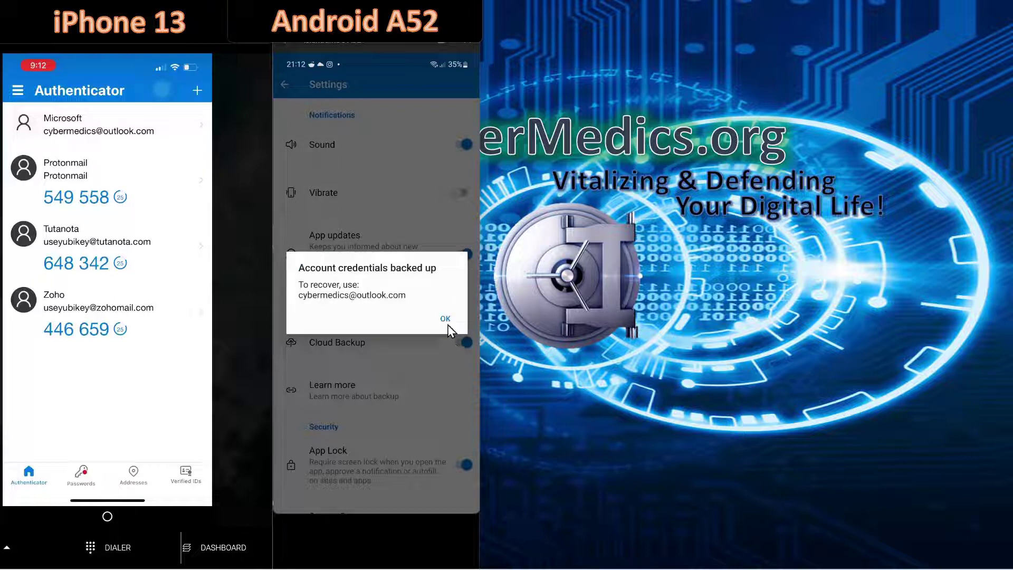
pyautogui.click(446, 320)
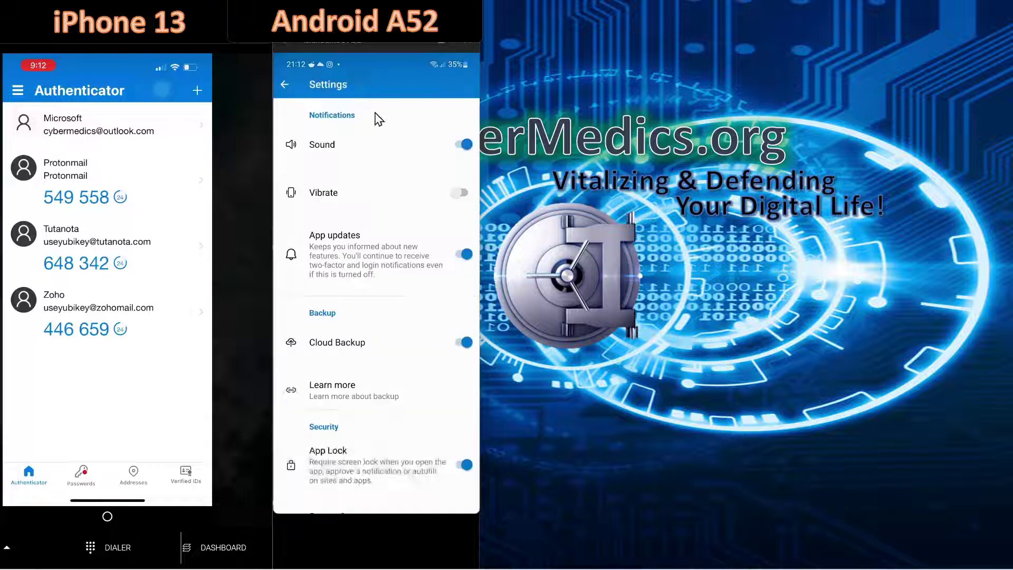
pyautogui.click(285, 86)
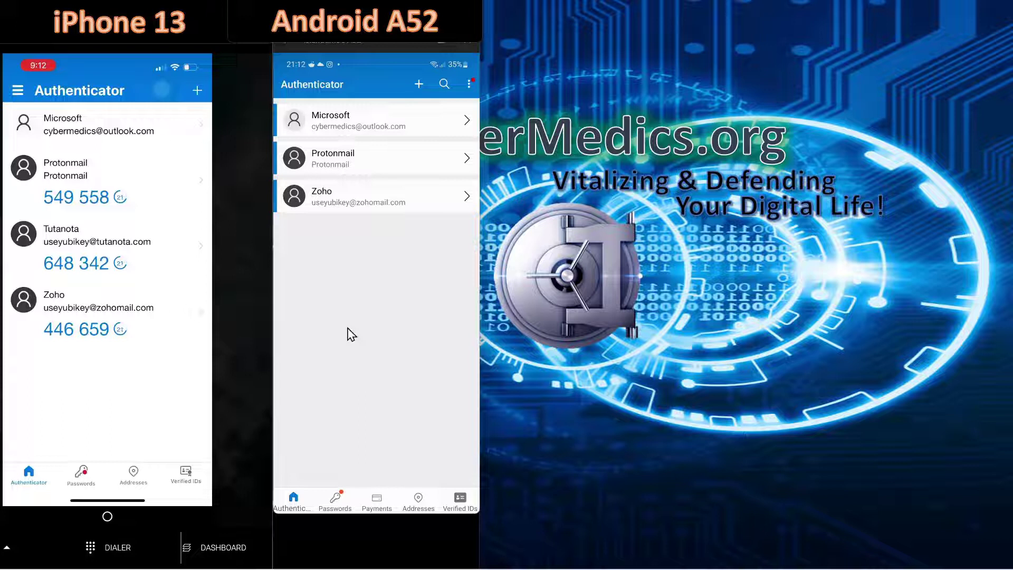